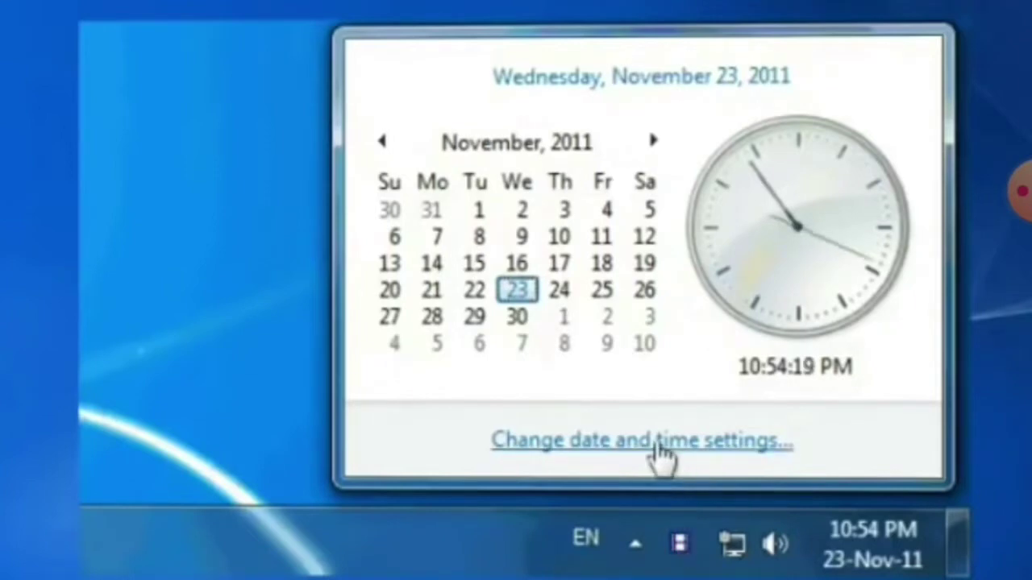
Open the Date and Time Settings dialog for changing the system date and time
{"action": "left_click", "coordinate": [659, 443]}
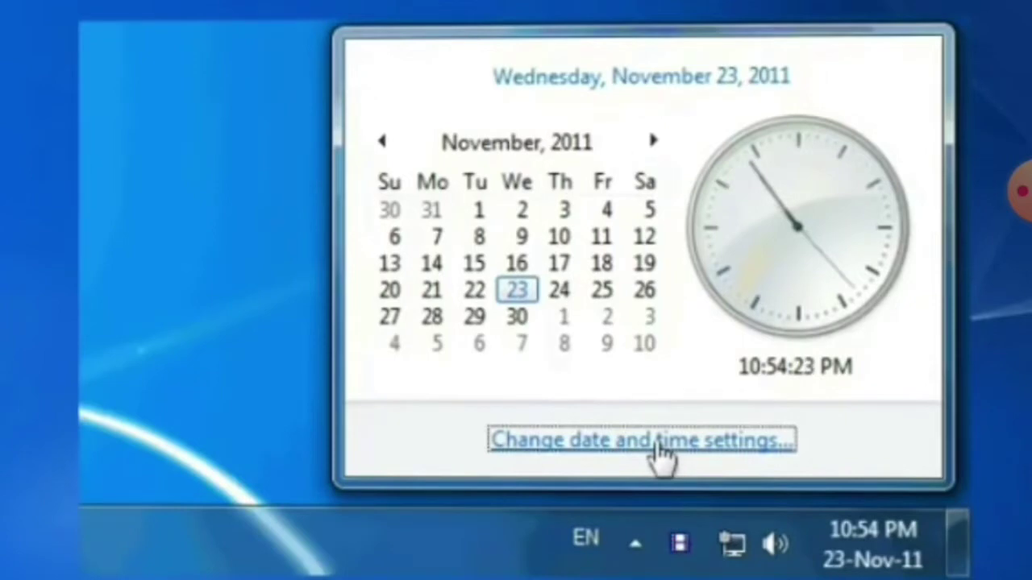
{"action": "left_click", "coordinate": [659, 453]}
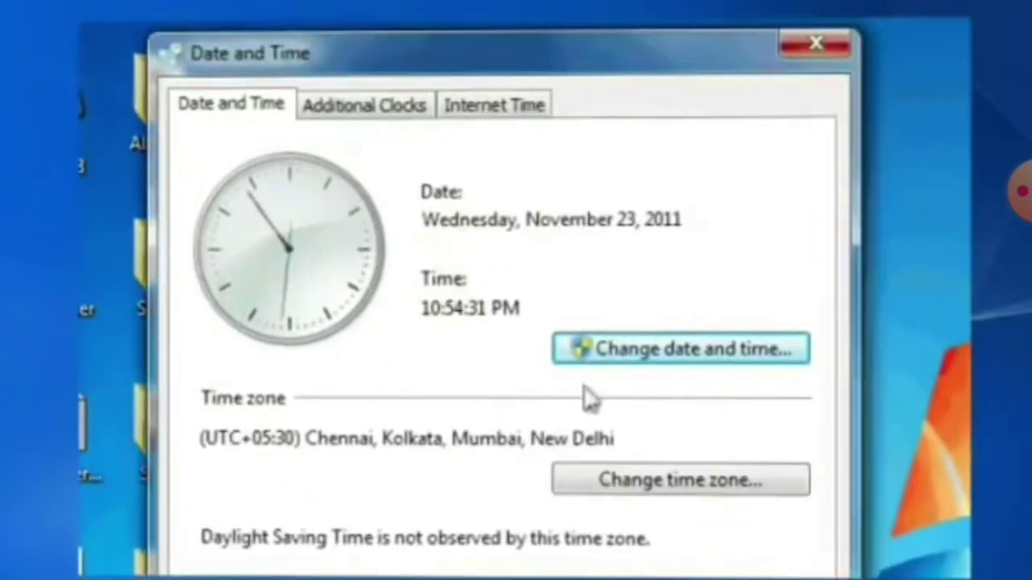
{"action": "left_click", "coordinate": [701, 360]}
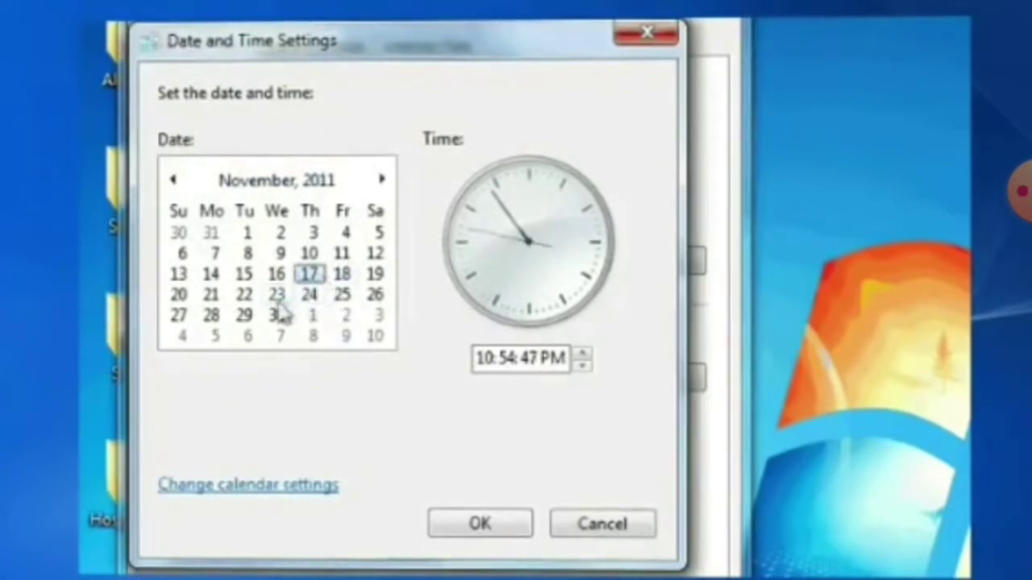
Select the hour of the system time, accept the settings, and close the Date and Time dialog
{"action": "left_click", "coordinate": [493, 357]}
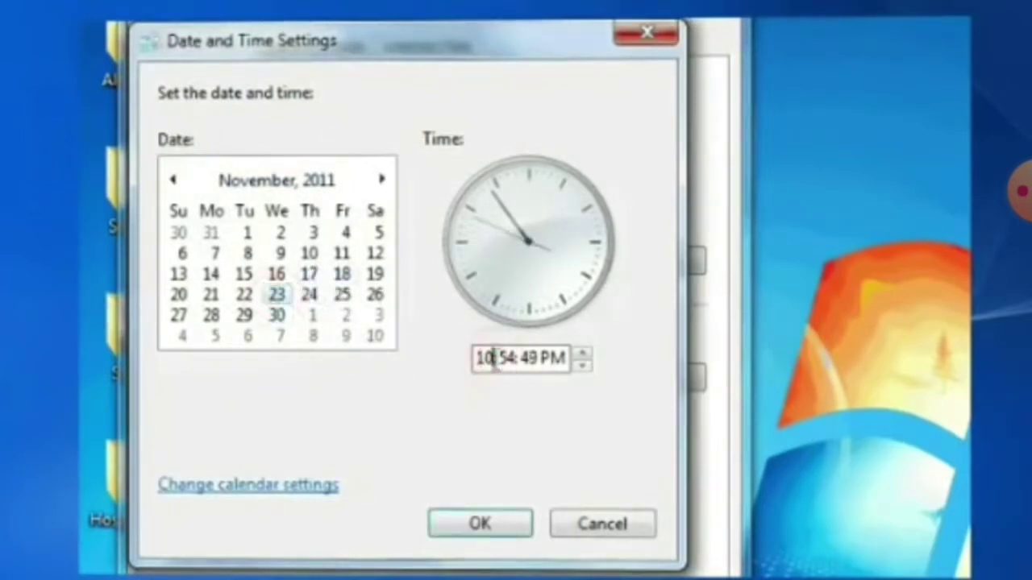
{"action": "left_click", "coordinate": [581, 355]}
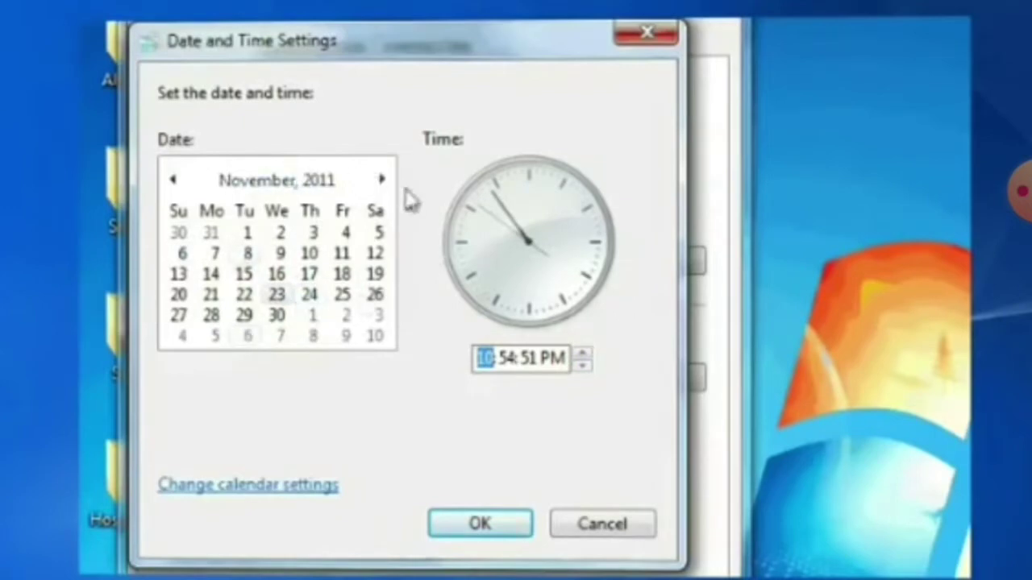
{"action": "left_click", "coordinate": [480, 528]}
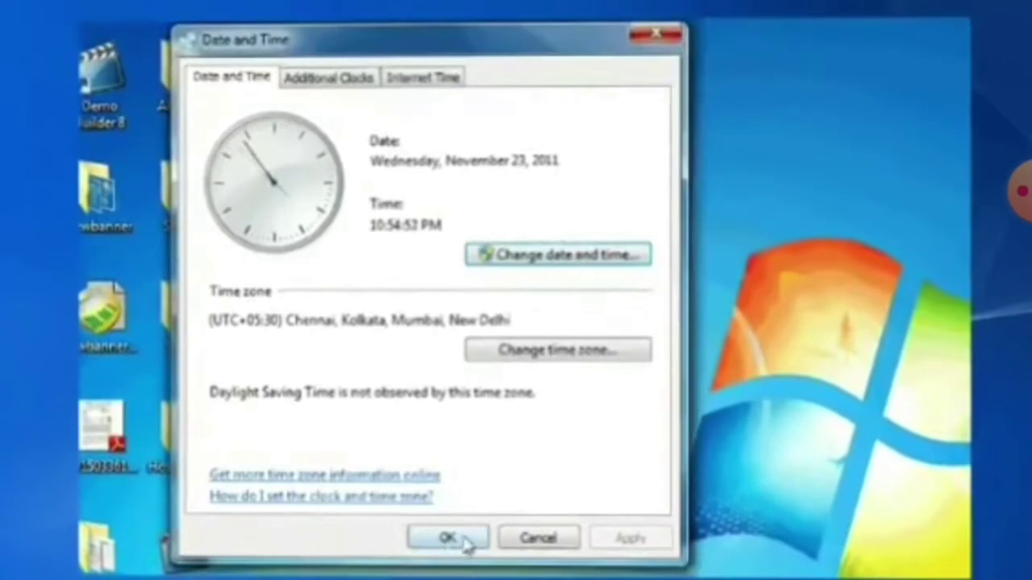
{"action": "left_click", "coordinate": [466, 542]}
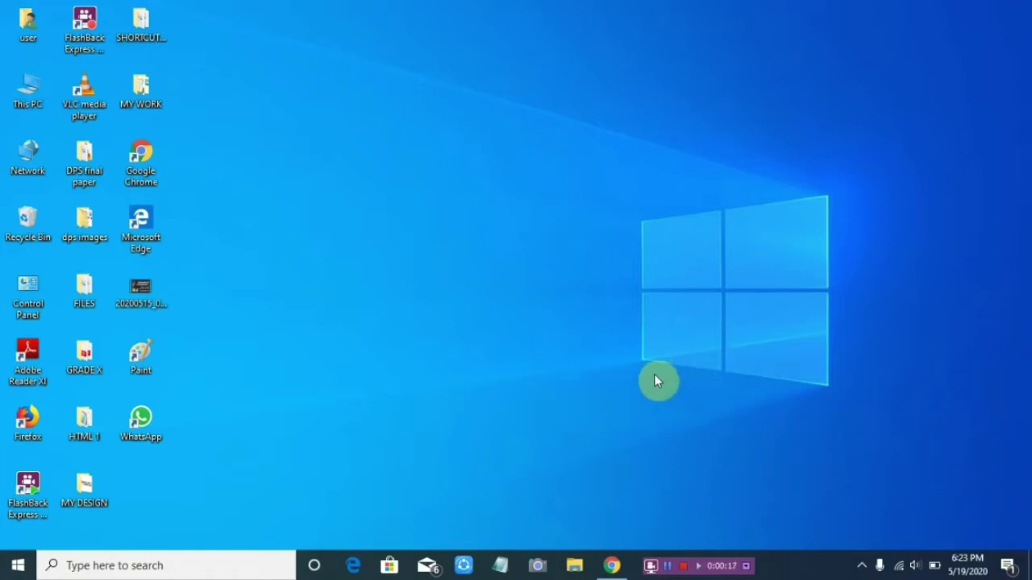
Set the desktop background to the supplied grey rock cliff picture in the personalization settings and close them
{"action": "right_click", "coordinate": [467, 224]}
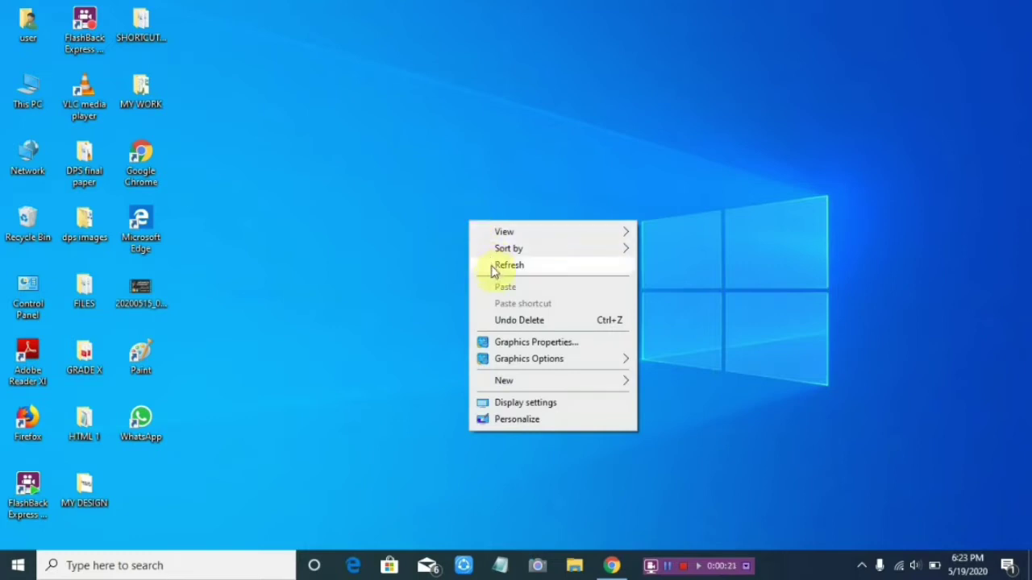
{"action": "left_click", "coordinate": [512, 419]}
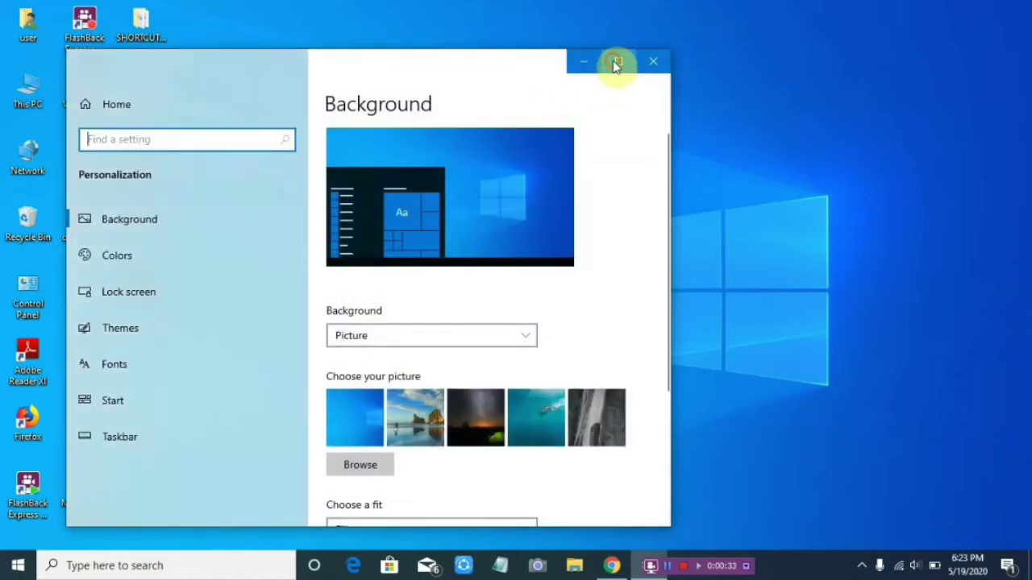
{"action": "left_click", "coordinate": [615, 63]}
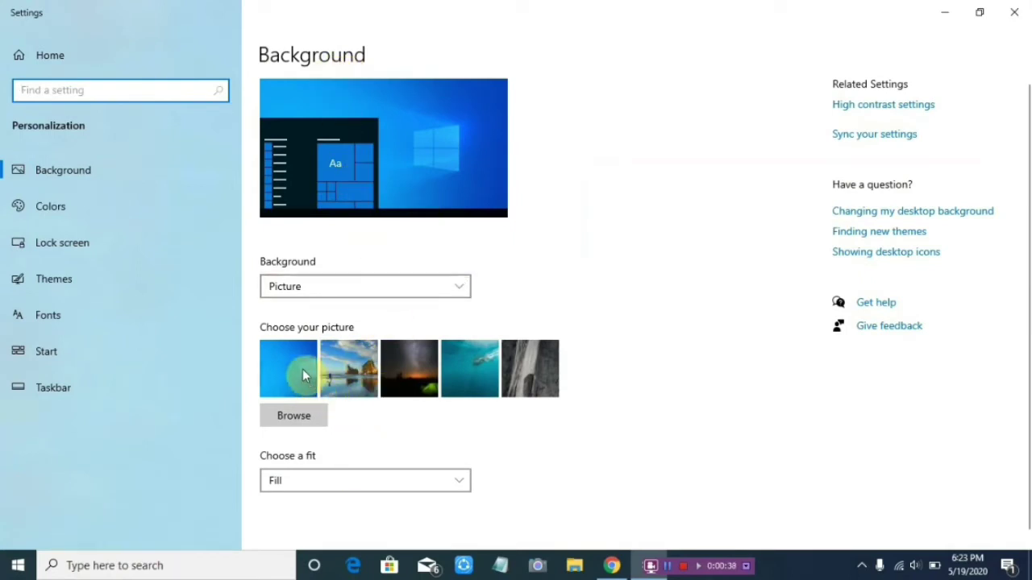
{"action": "left_click", "coordinate": [536, 362]}
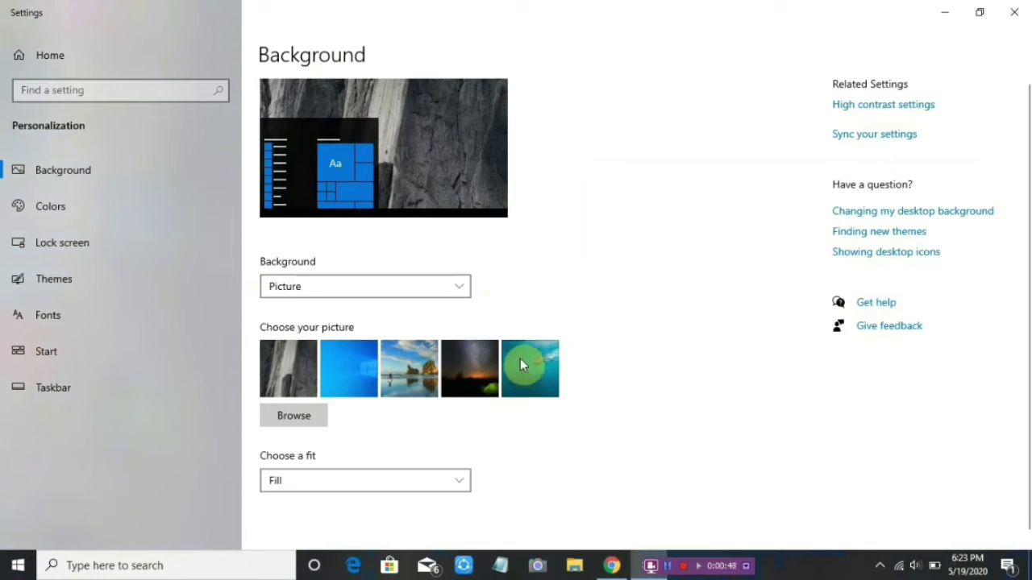
{"action": "scroll", "coordinate": [532, 344], "scroll_direction": "down", "scroll_amount": 1}
{"action": "scroll", "coordinate": [369, 419], "scroll_direction": "up", "scroll_amount": 1}
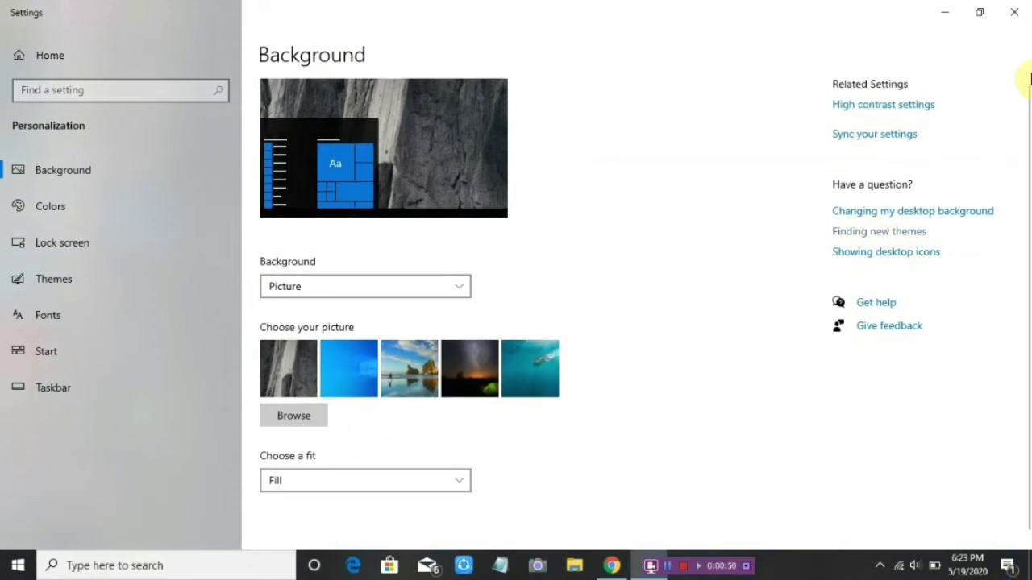
{"action": "left_click", "coordinate": [1017, 13]}
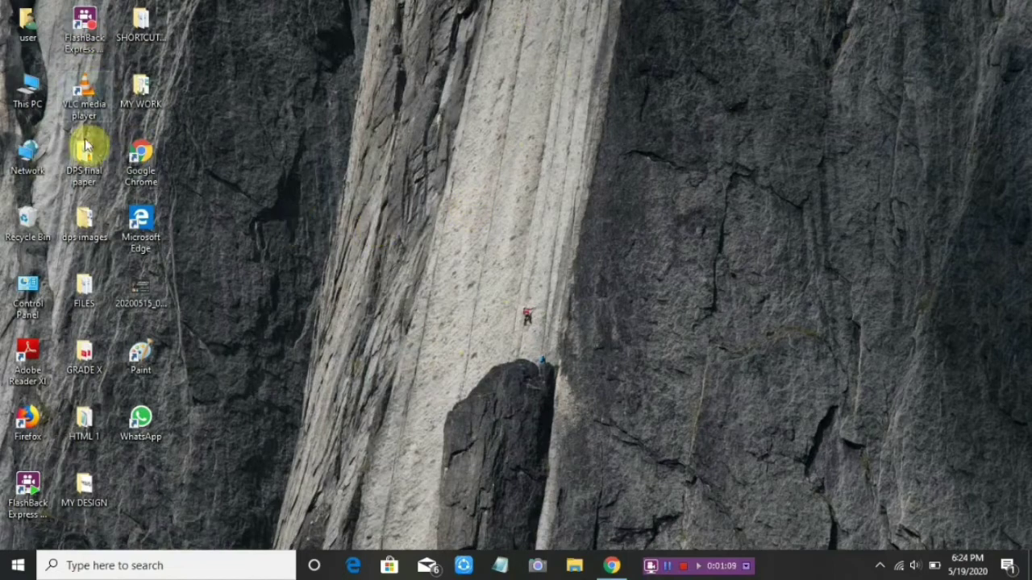
Open Paint in a maximized window and write "Hello" freehand in black brush strokes across the upper canvas
{"action": "right_click", "coordinate": [138, 359]}
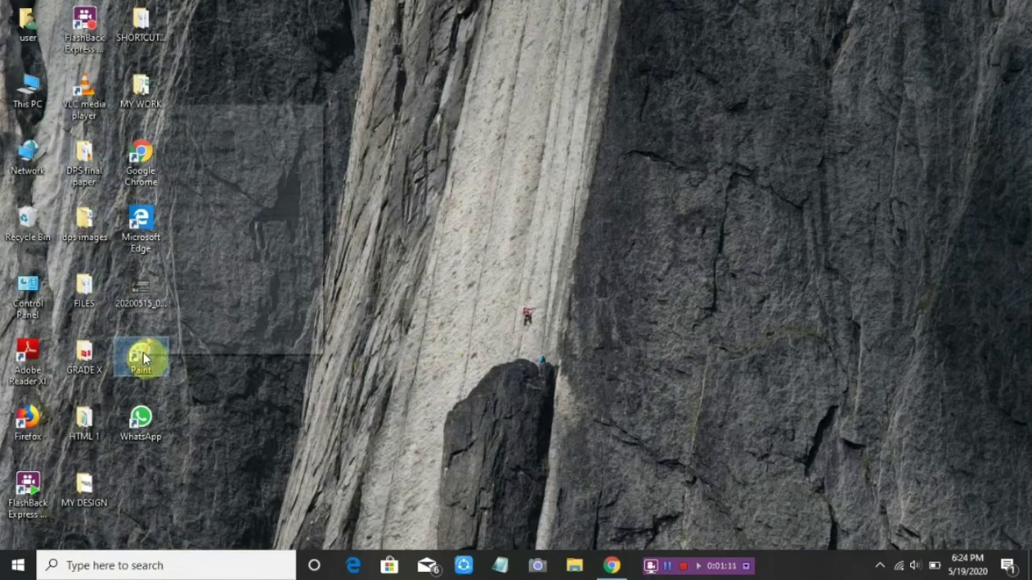
{"action": "left_click", "coordinate": [191, 117]}
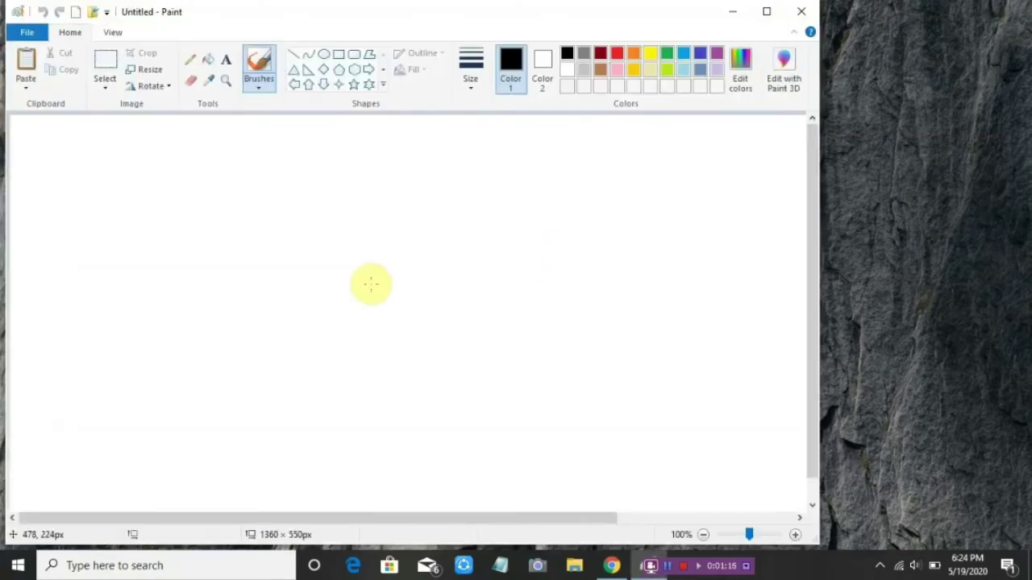
{"action": "left_click", "coordinate": [769, 13]}
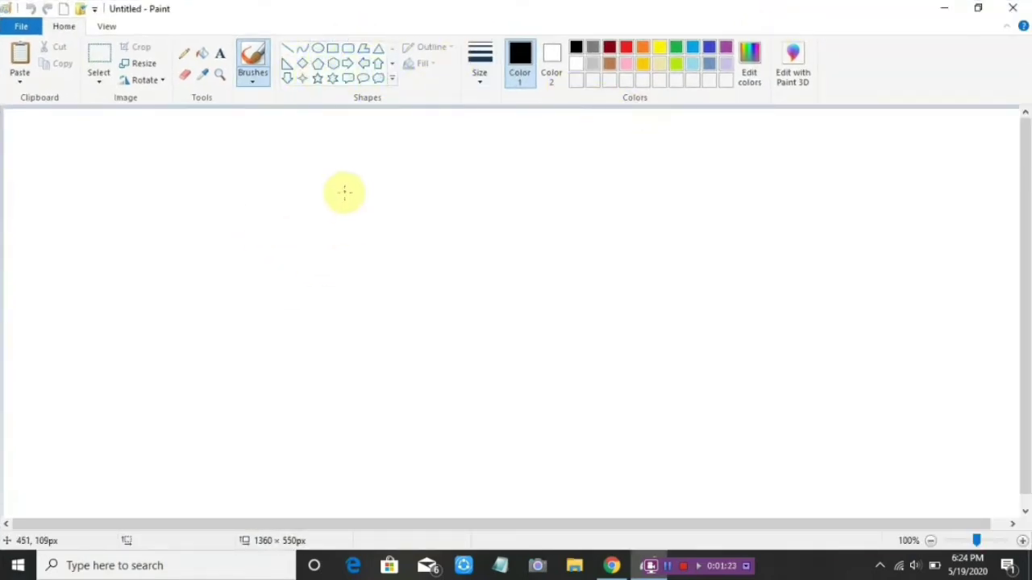
{"action": "left_click_drag", "start_coordinate": [201, 183], "coordinate": [204, 314]}
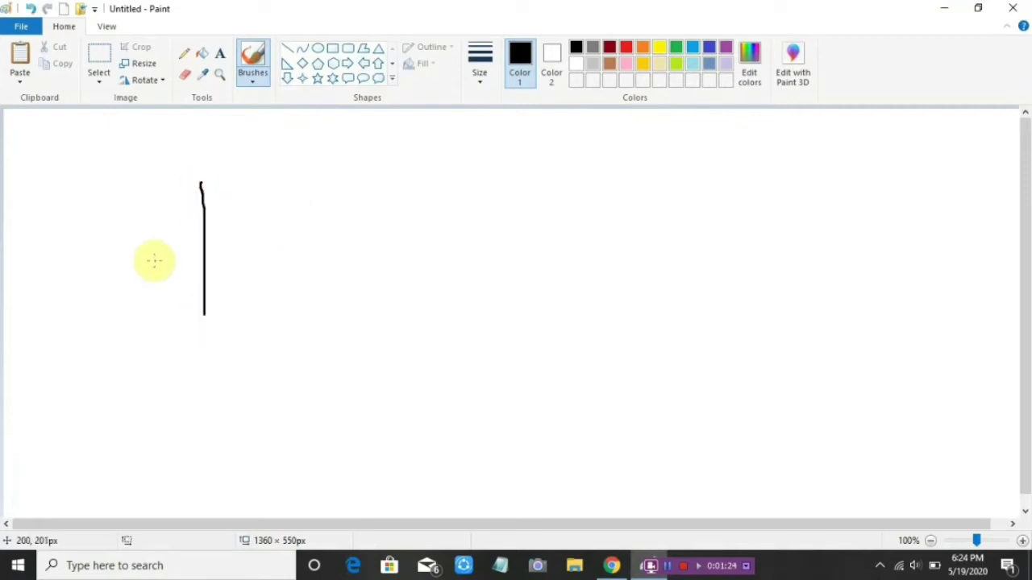
{"action": "mouse_move", "coordinate": [154, 262]}
{"action": "left_mouse_down"}
{"action": "mouse_move", "coordinate": [295, 172]}
{"action": "mouse_move", "coordinate": [403, 258]}
{"action": "mouse_move", "coordinate": [467, 169]}
{"action": "mouse_move", "coordinate": [557, 170]}
{"action": "mouse_move", "coordinate": [628, 283]}
{"action": "mouse_move", "coordinate": [680, 287]}
{"action": "mouse_move", "coordinate": [668, 207]}
{"action": "mouse_move", "coordinate": [835, 152]}
{"action": "left_mouse_up"}
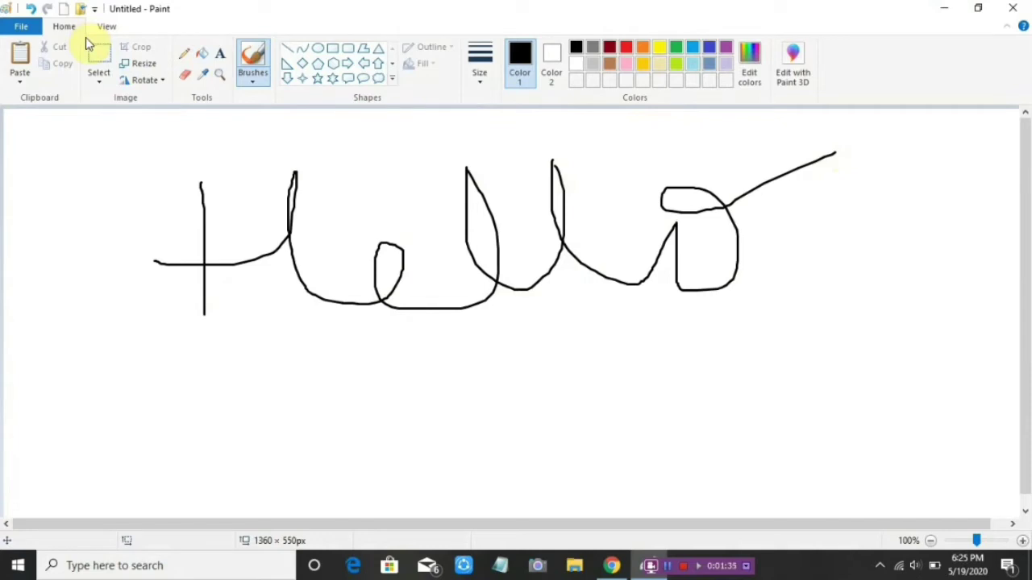
Save the drawing to the Desktop as a PNG named MY WALLPAPER and close Paint
{"action": "key", "text": "ctrl+s"}
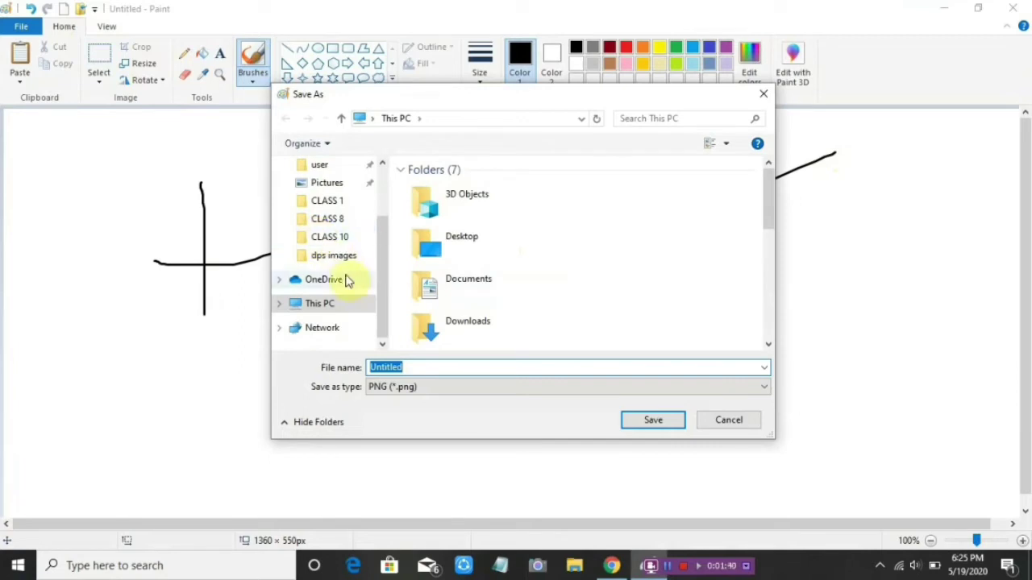
{"action": "scroll", "coordinate": [345, 267], "scroll_direction": "up", "scroll_amount": 1}
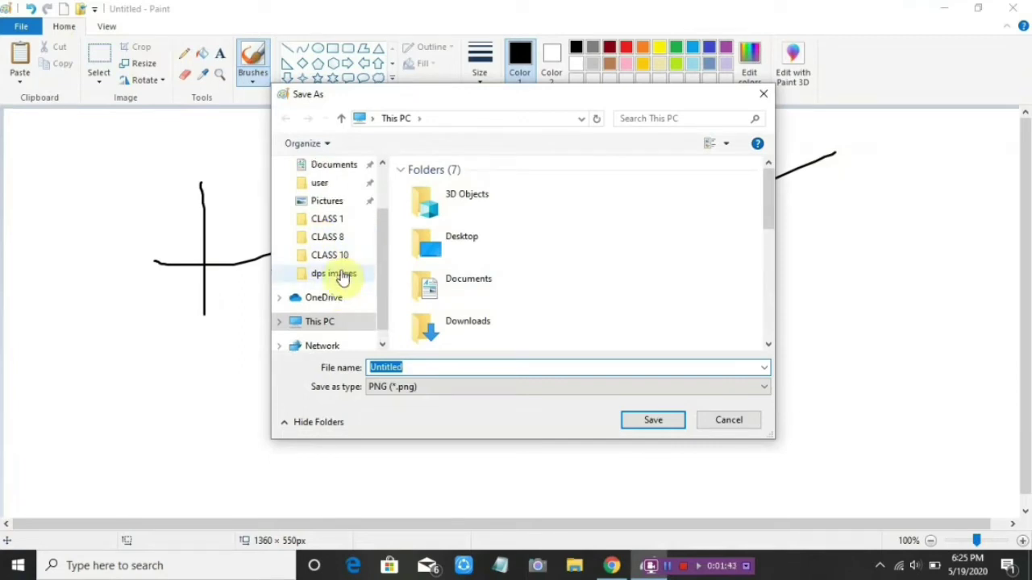
{"action": "scroll", "coordinate": [342, 274], "scroll_direction": "up", "scroll_amount": 2}
{"action": "left_click", "coordinate": [332, 197]}
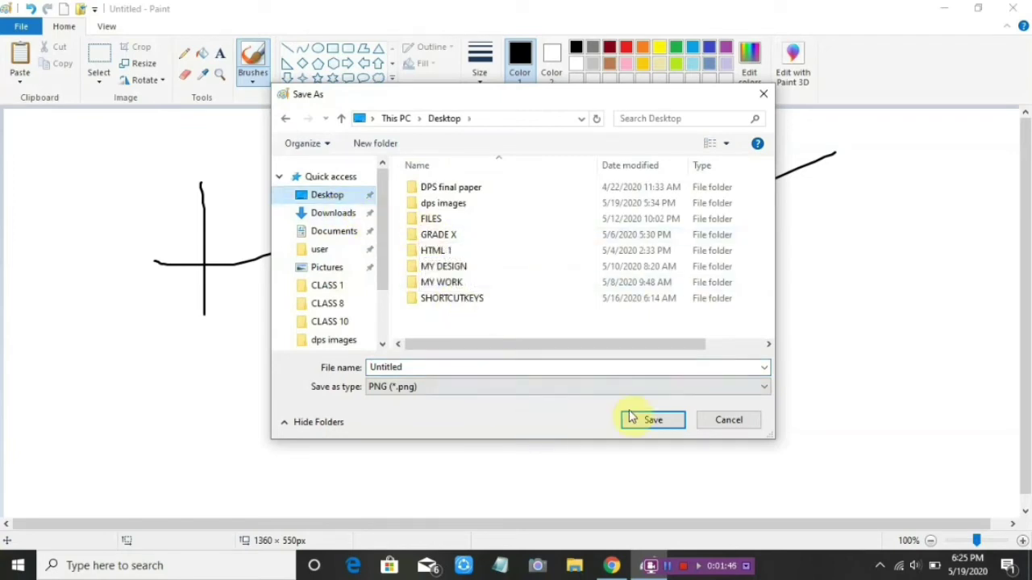
{"action": "double_click", "coordinate": [458, 362]}
{"action": "key", "text": "BackSpace"}
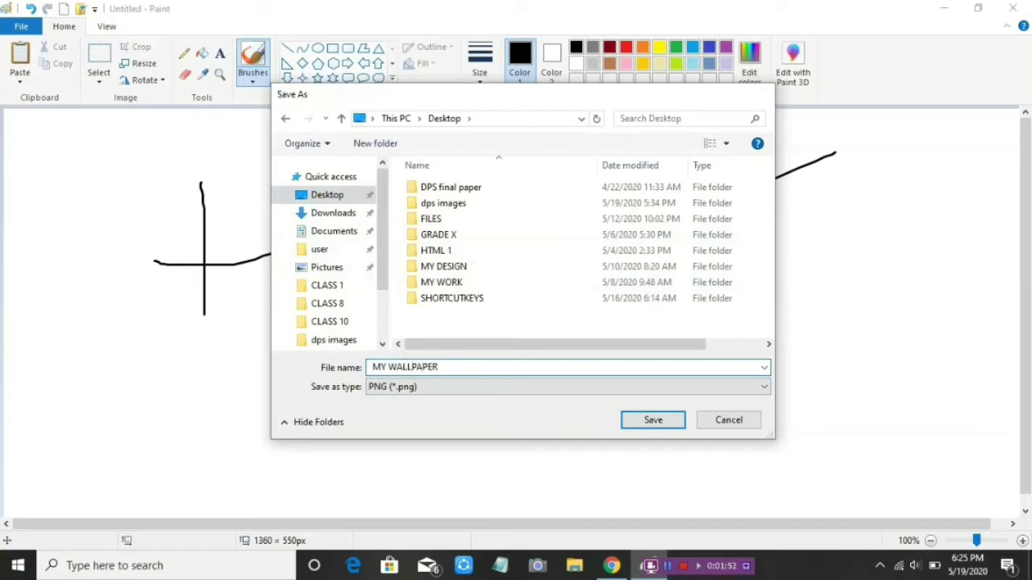
{"action": "key", "text": "Return"}
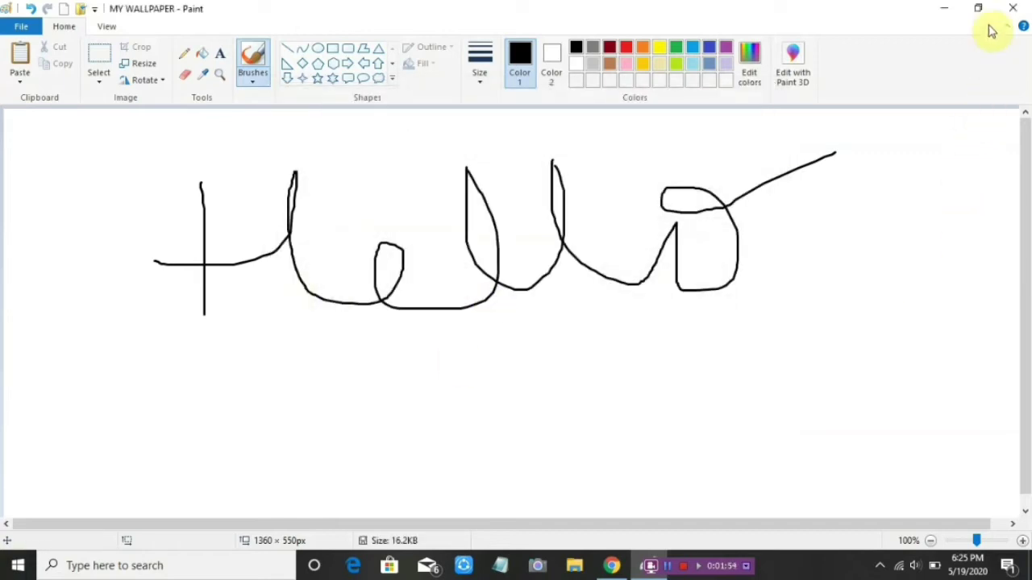
{"action": "left_click", "coordinate": [1007, 10]}
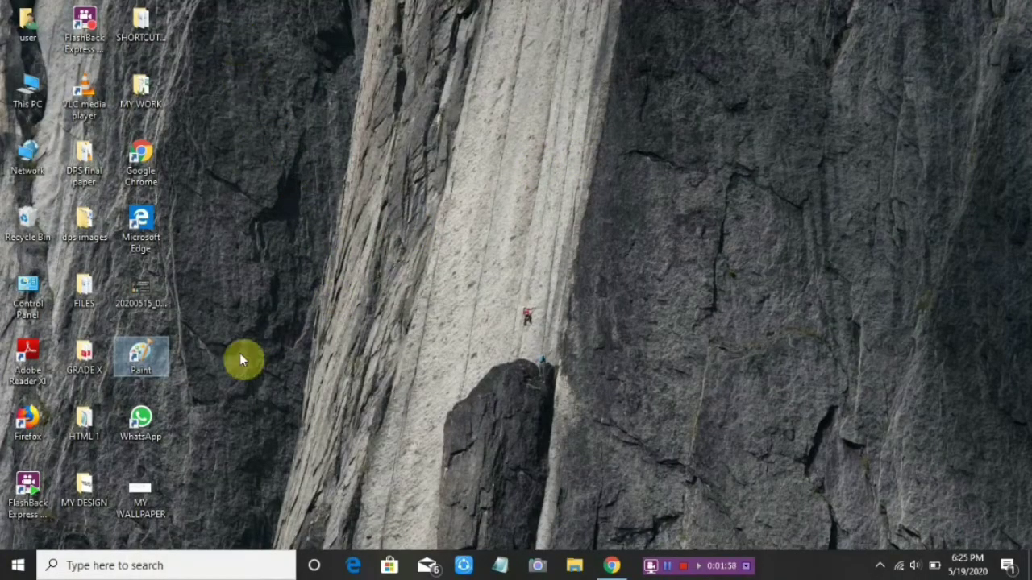
Set the MY WALLPAPER image on the desktop as the desktop background
{"action": "right_click", "coordinate": [144, 490]}
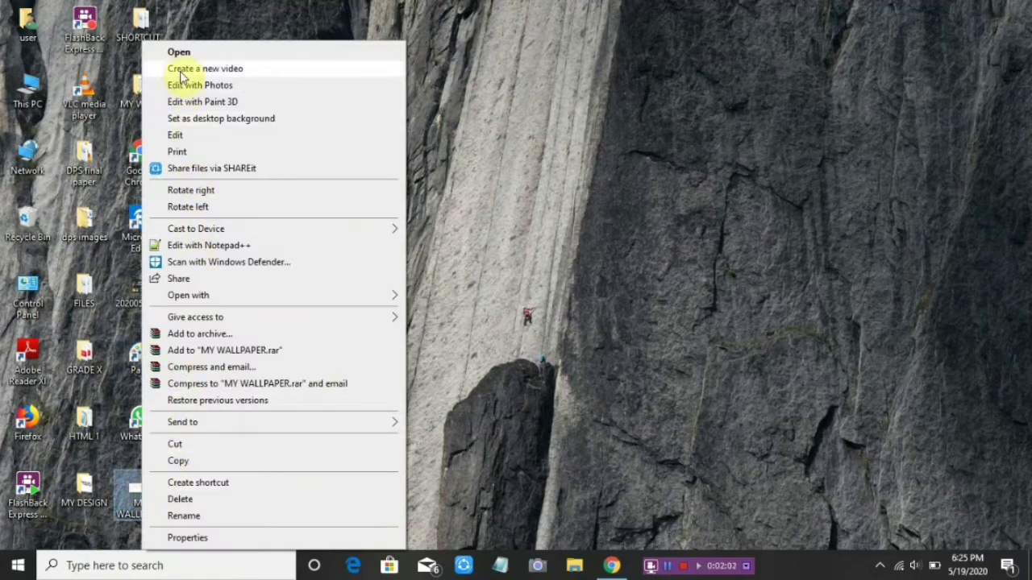
{"action": "left_click", "coordinate": [191, 121]}
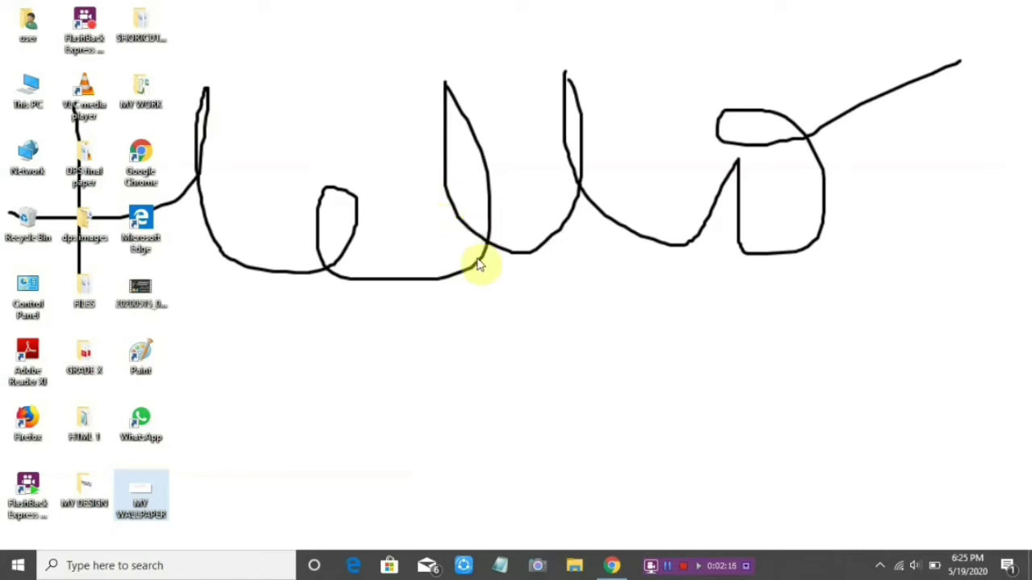
{"action": "left_click", "coordinate": [668, 565]}
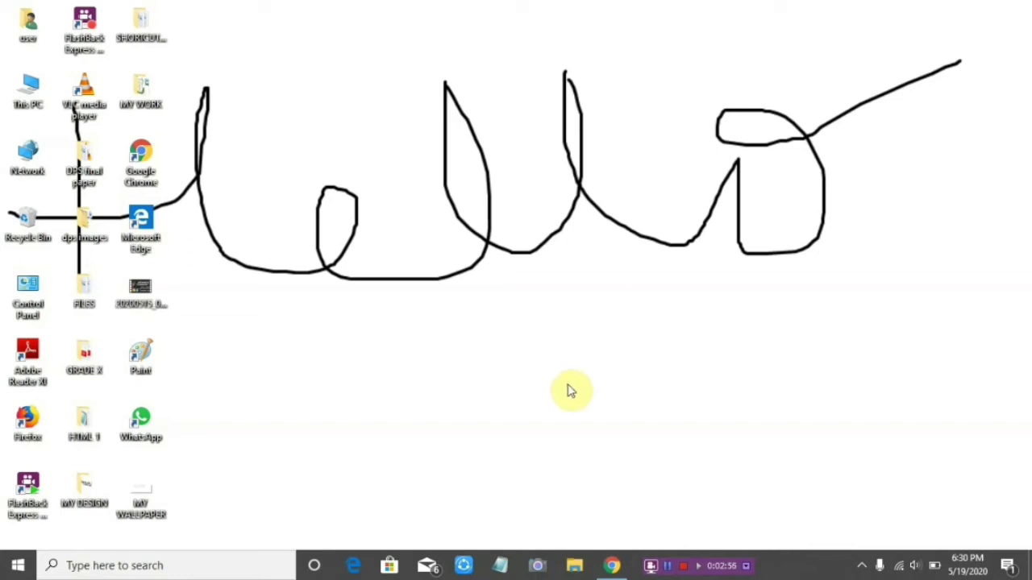
{"action": "left_click", "coordinate": [675, 568]}
Open the personalization settings, search for SCREENSAVER, and open the result for turning the screen saver on or off
{"action": "left_click", "coordinate": [523, 280]}
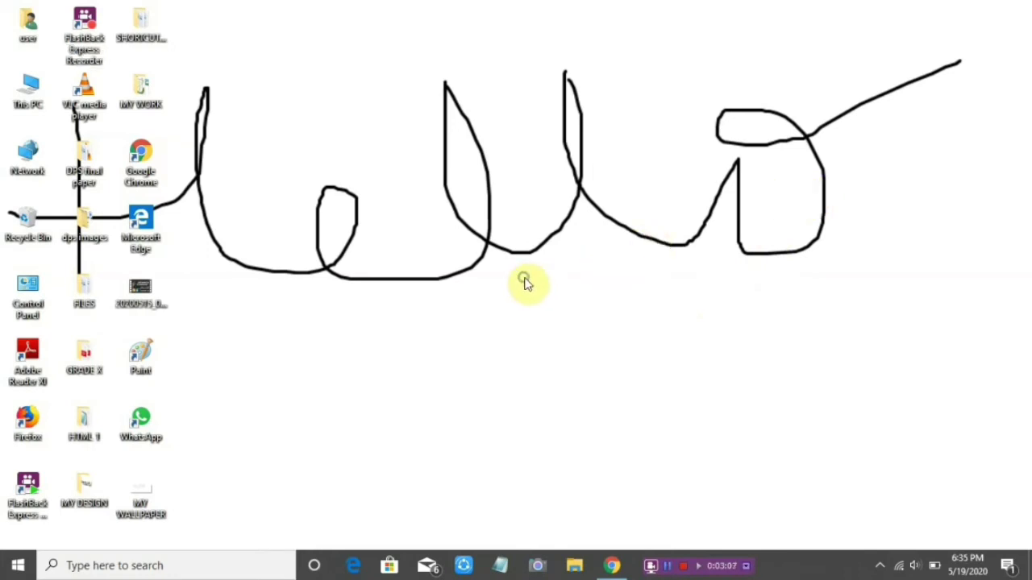
{"action": "right_click", "coordinate": [524, 280]}
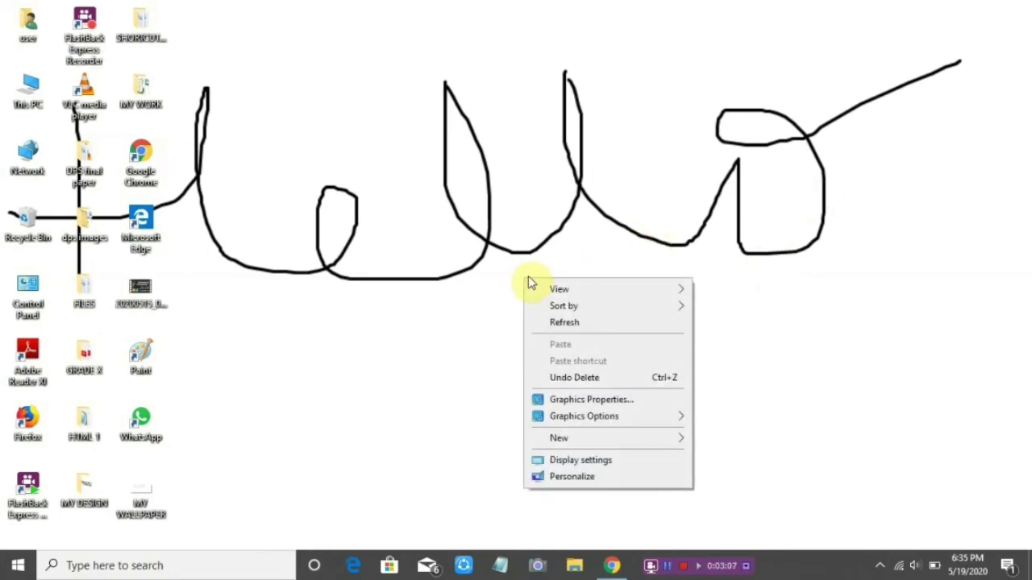
{"action": "left_click", "coordinate": [538, 477]}
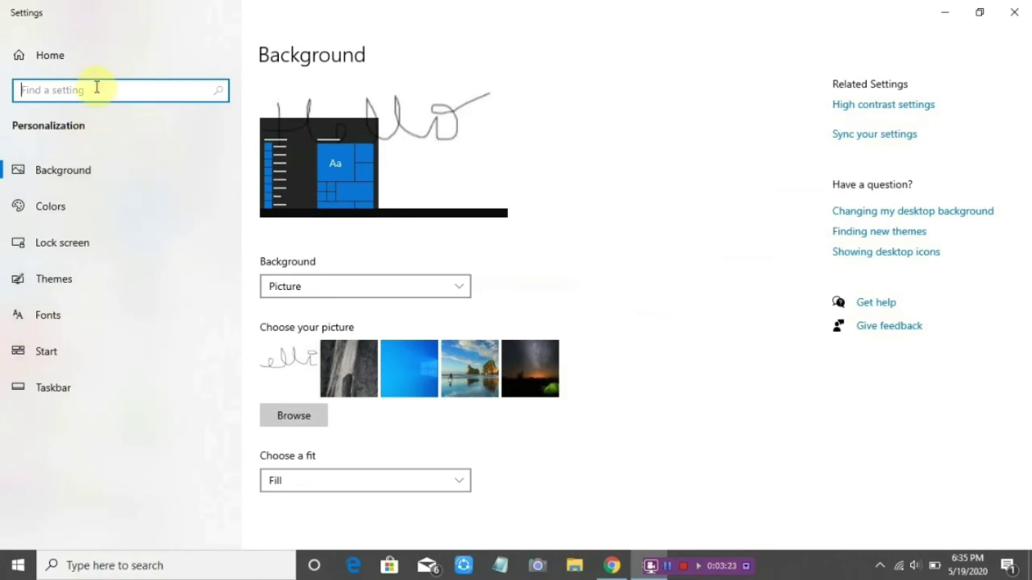
{"action": "type", "text": "SCREENSAVER"}
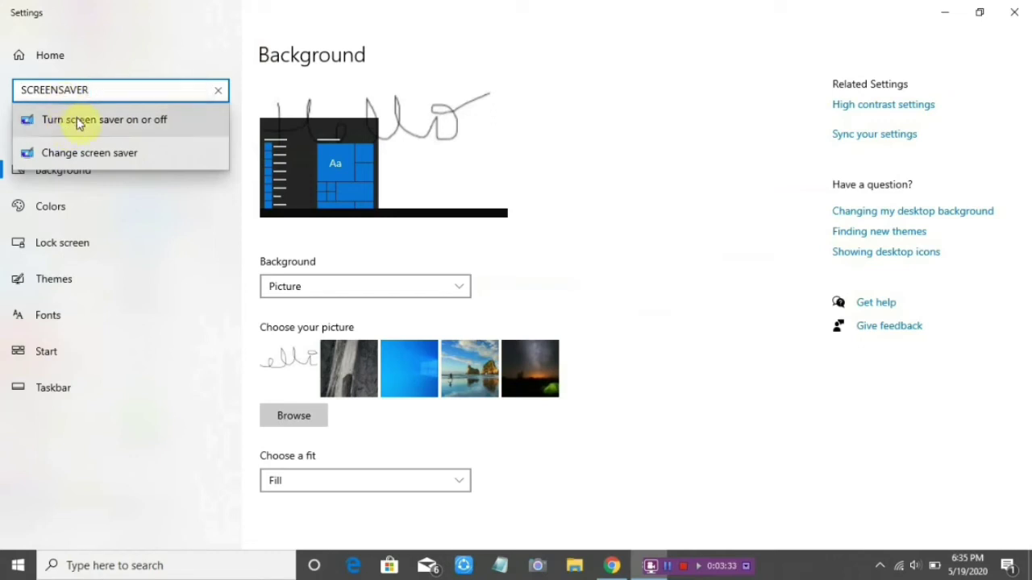
{"action": "left_click", "coordinate": [147, 120]}
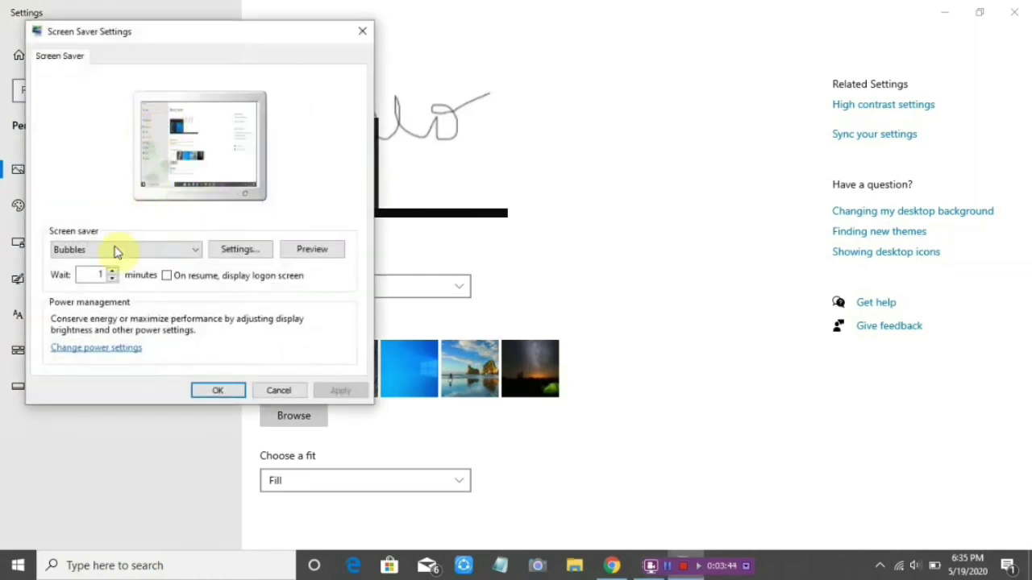
Choose Ribbons as the screen saver and preview it full screen
{"action": "left_click", "coordinate": [191, 252]}
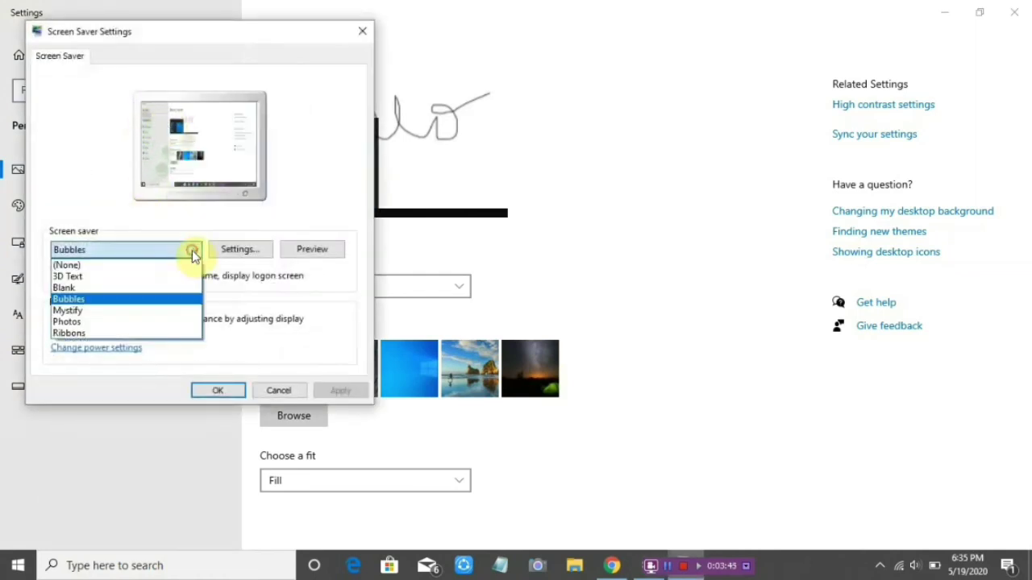
{"action": "left_click", "coordinate": [177, 334]}
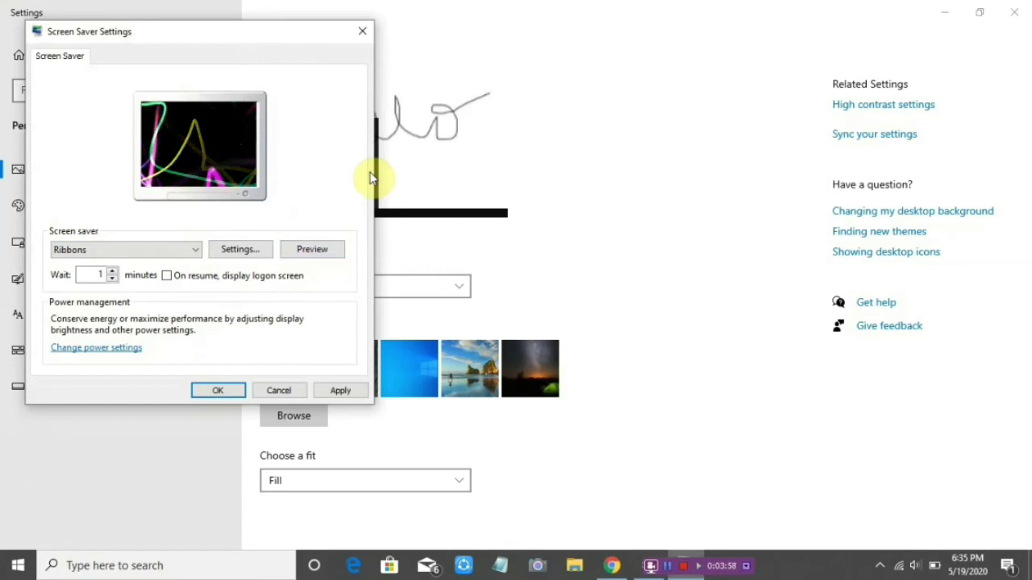
{"action": "left_click", "coordinate": [322, 250]}
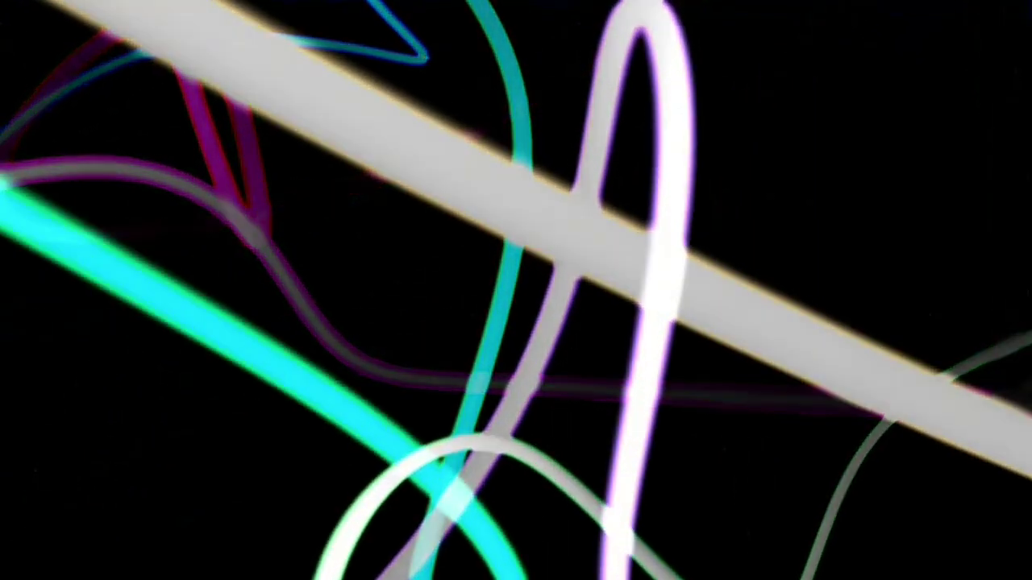
Exit the full-screen preview, apply the Ribbons screen saver, and close the screen saver dialog and the settings window
{"action": "left_click", "coordinate": [353, 78]}
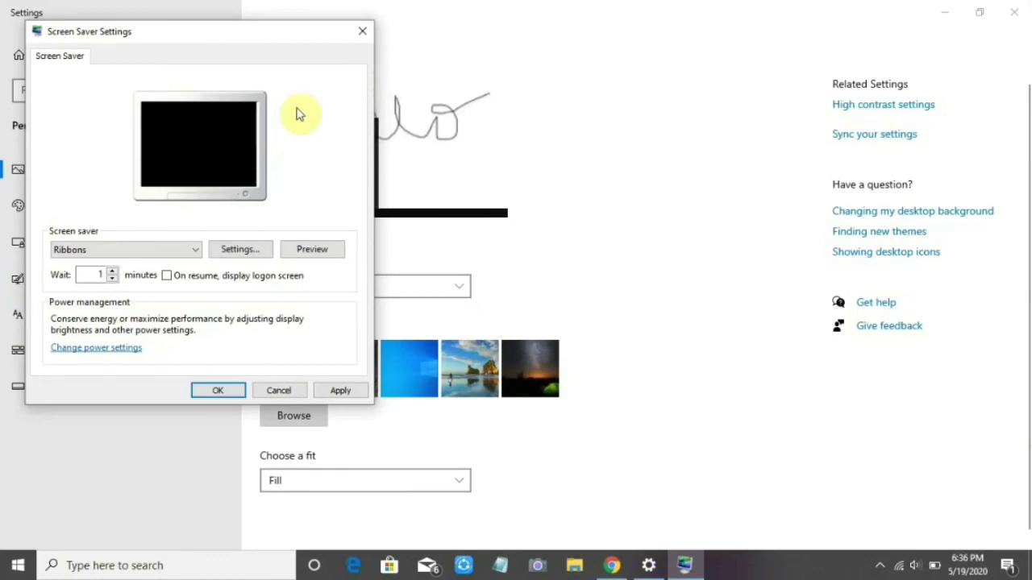
{"action": "left_click", "coordinate": [341, 391]}
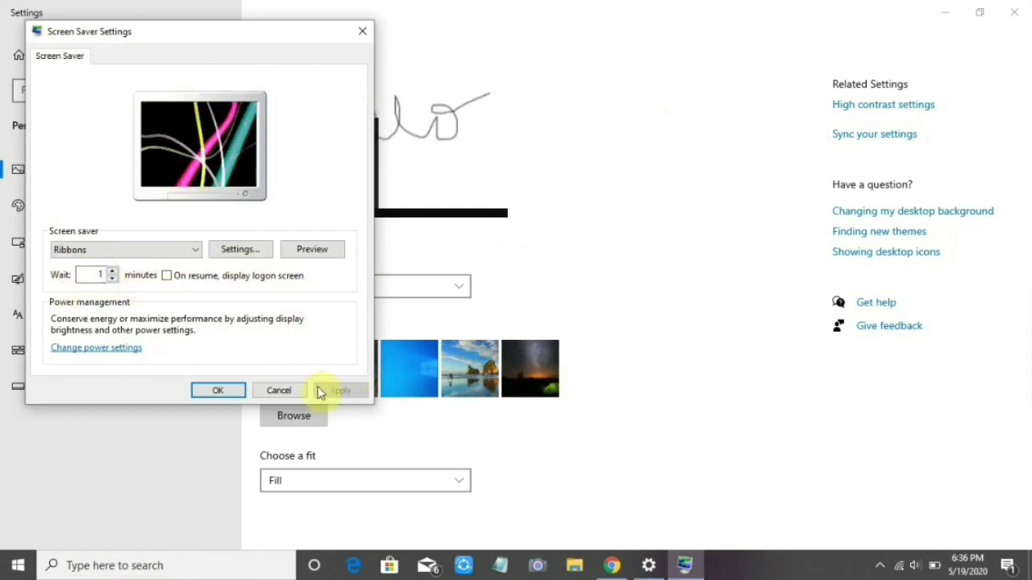
{"action": "left_click", "coordinate": [227, 394]}
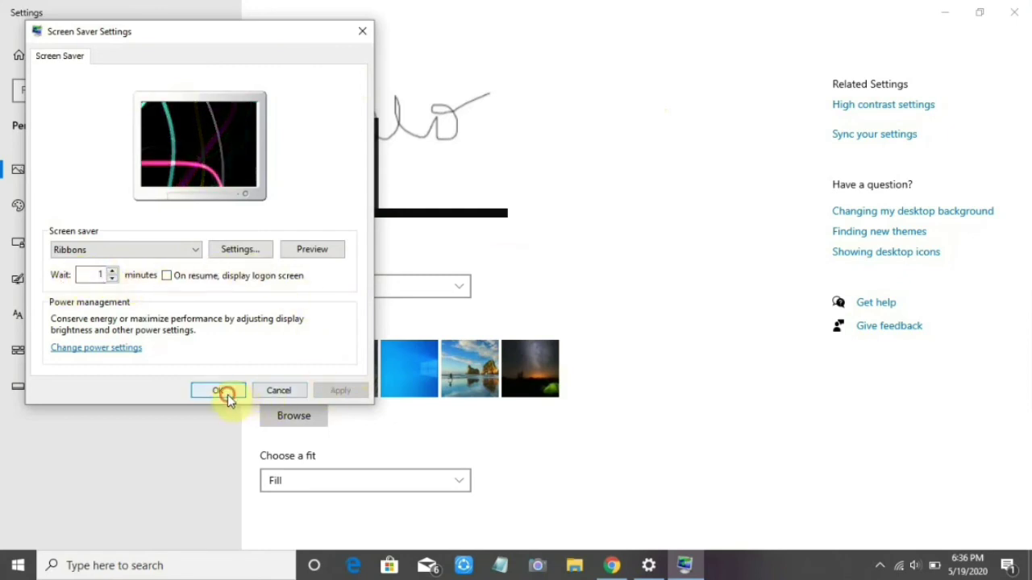
{"action": "left_click", "coordinate": [1010, 11]}
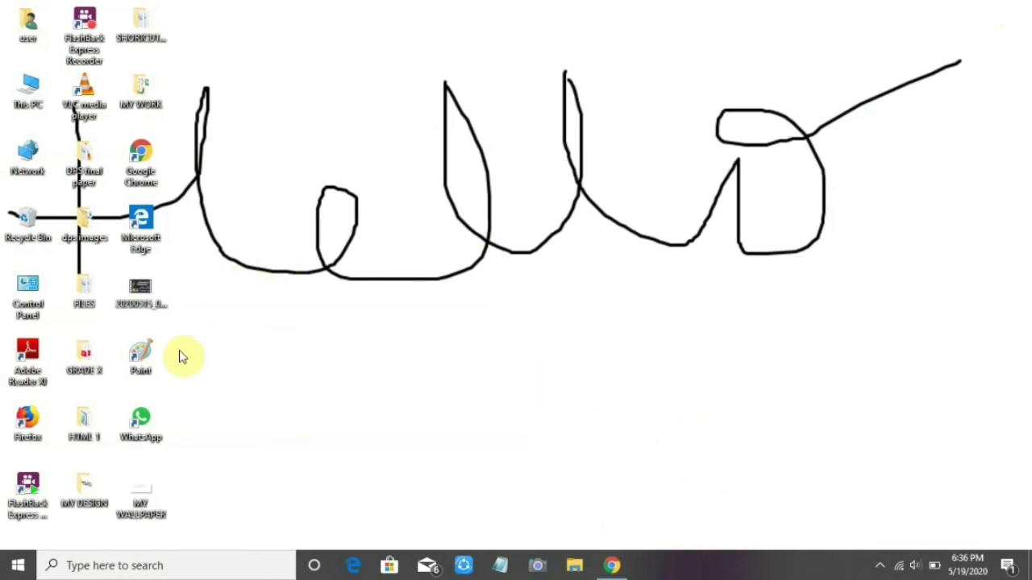
Open FlashBack Express Recorder from the desktop, answer that its window is visible, minimize it, and pause the recording
{"action": "right_click", "coordinate": [95, 41]}
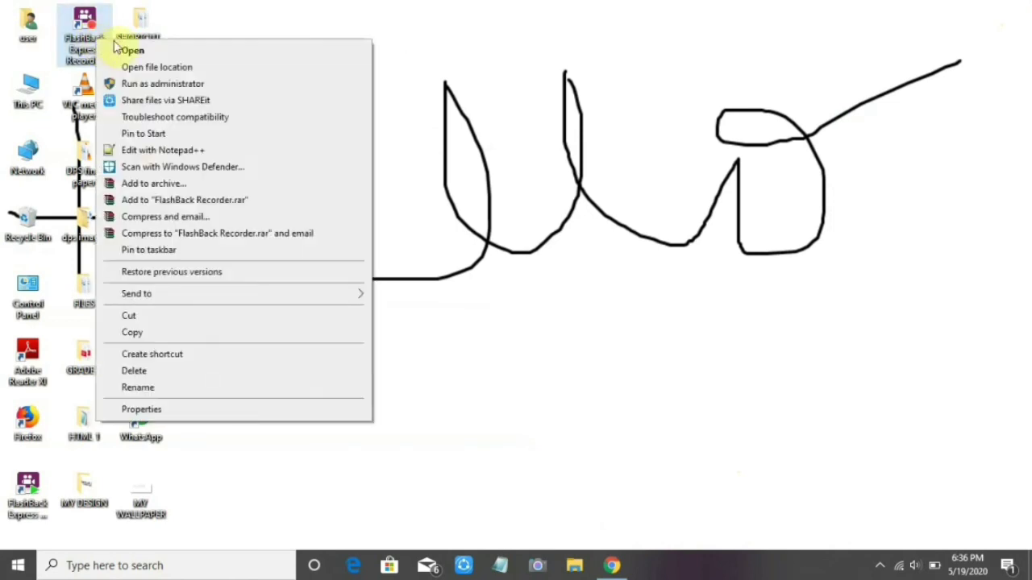
{"action": "left_click", "coordinate": [123, 50]}
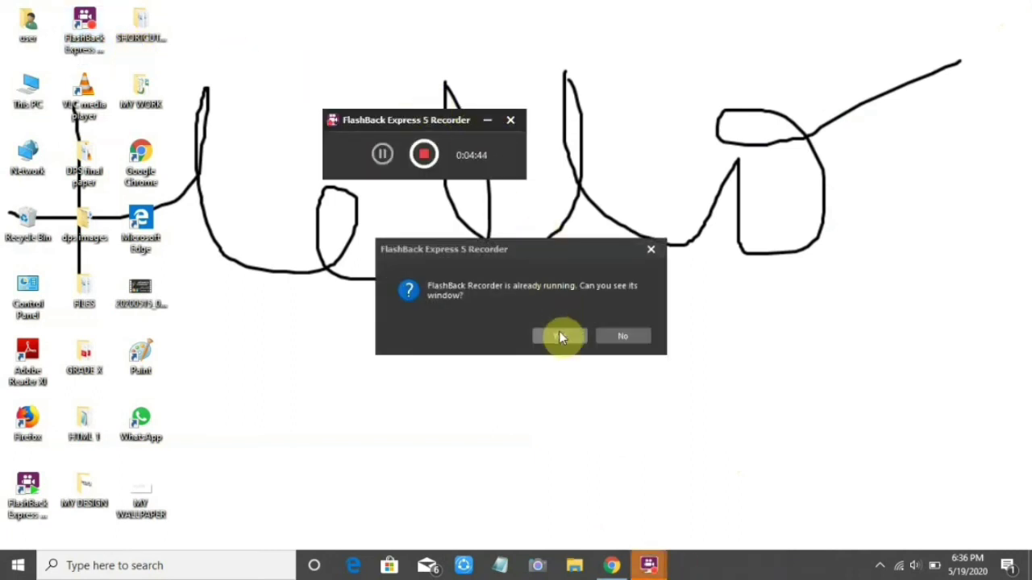
{"action": "left_click", "coordinate": [559, 336]}
{"action": "left_click", "coordinate": [486, 120]}
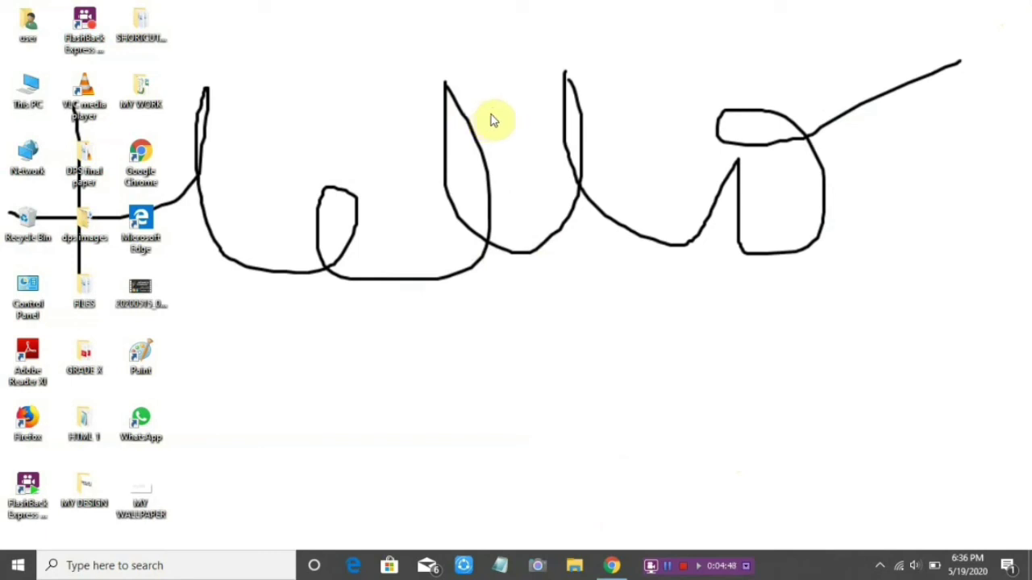
{"action": "left_click", "coordinate": [678, 567]}
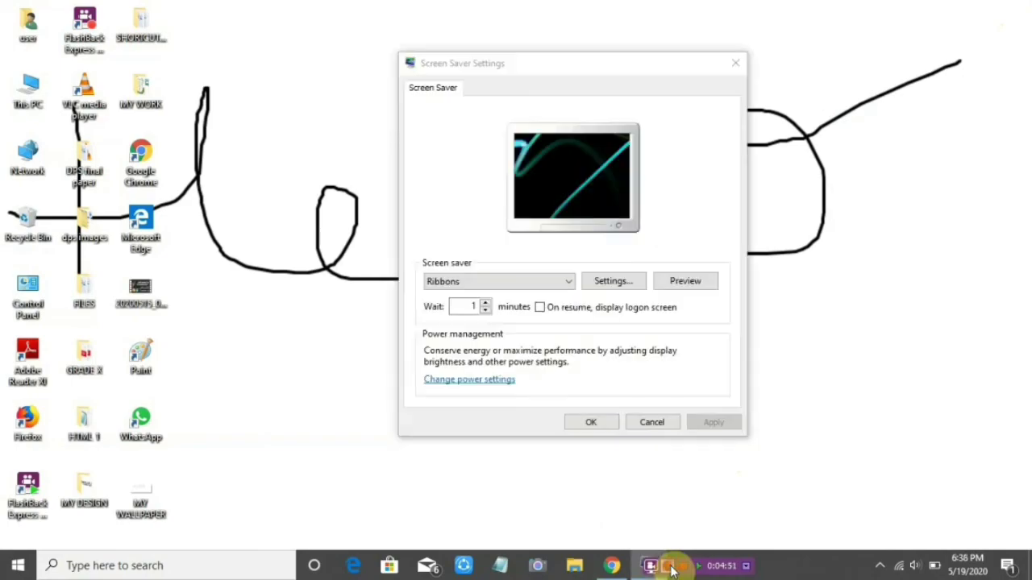
Preview the applied Ribbons screen saver again from the reopened screen saver settings
{"action": "left_click", "coordinate": [702, 283]}
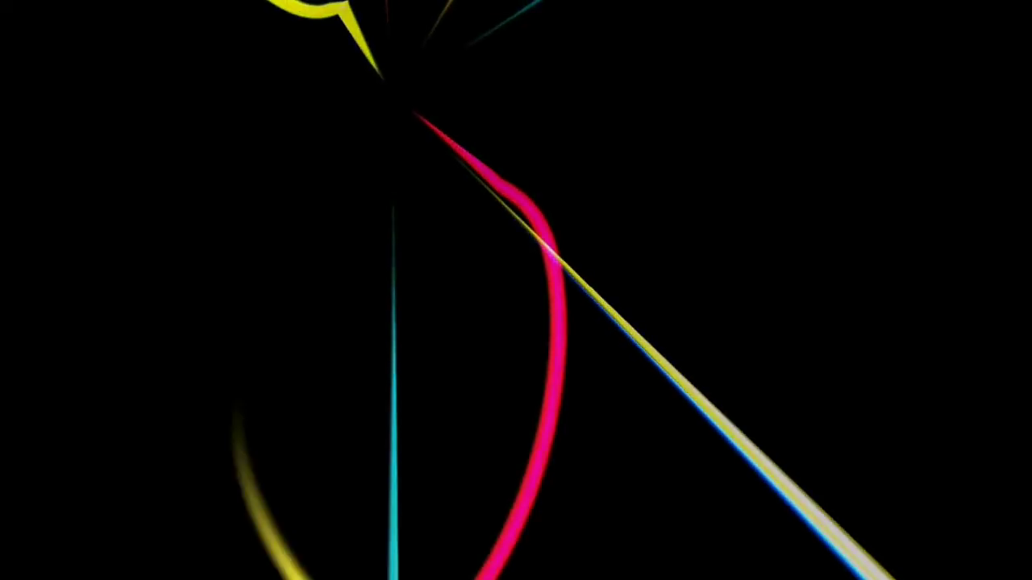